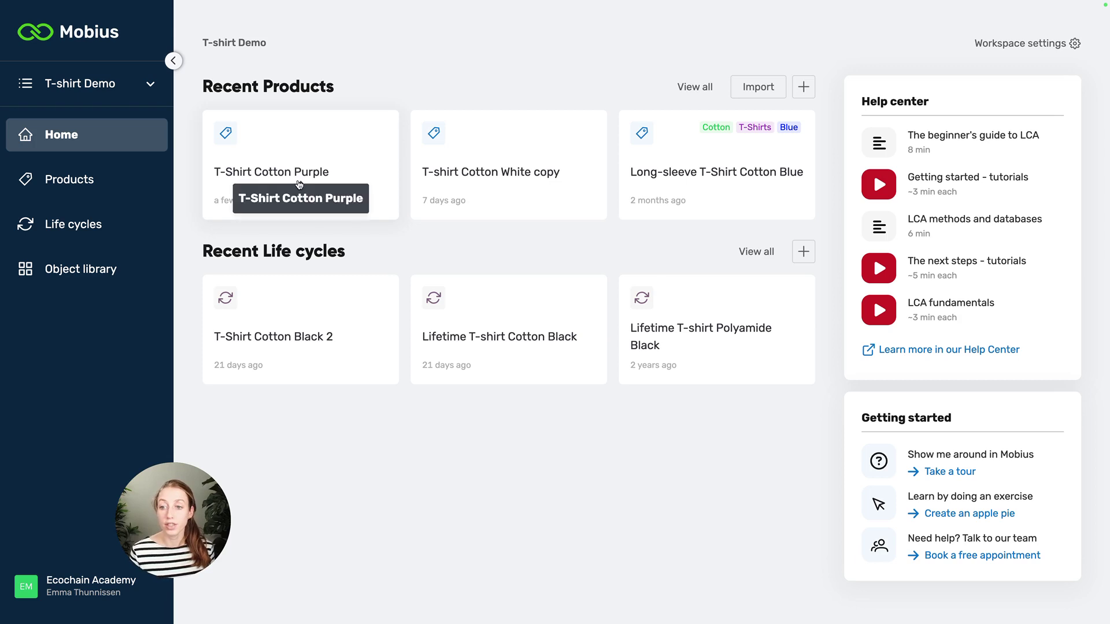
Open the T-Shirt Cotton Purple product and collapse the Cotton Fabric Purple branch in its inventory
left_click(365, 143)
scroll(252, 173, "down", 2)
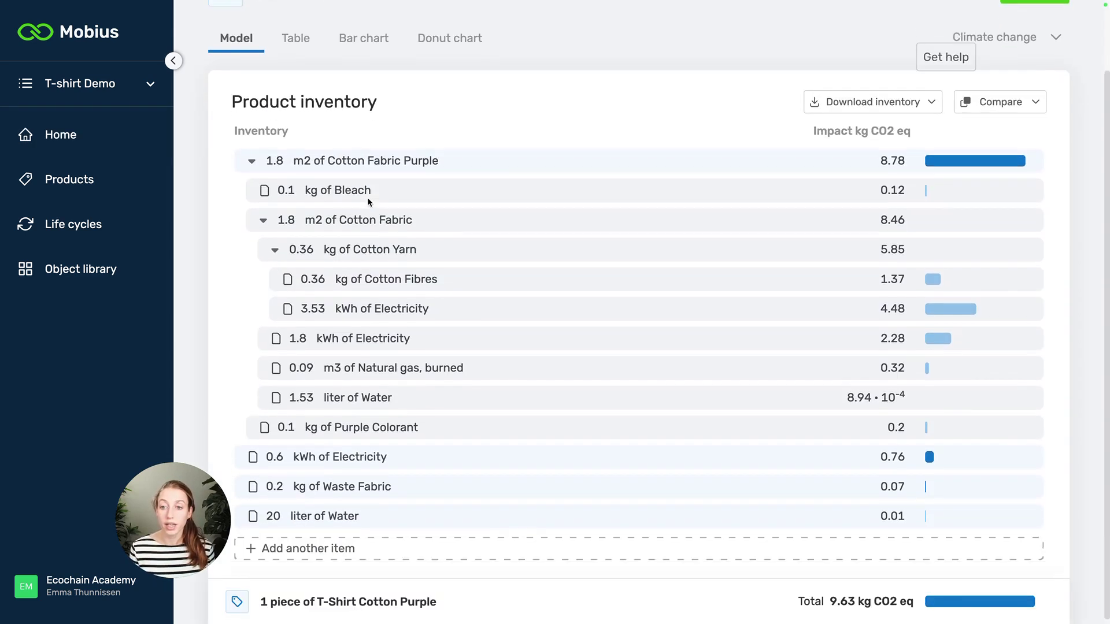
left_click(250, 152)
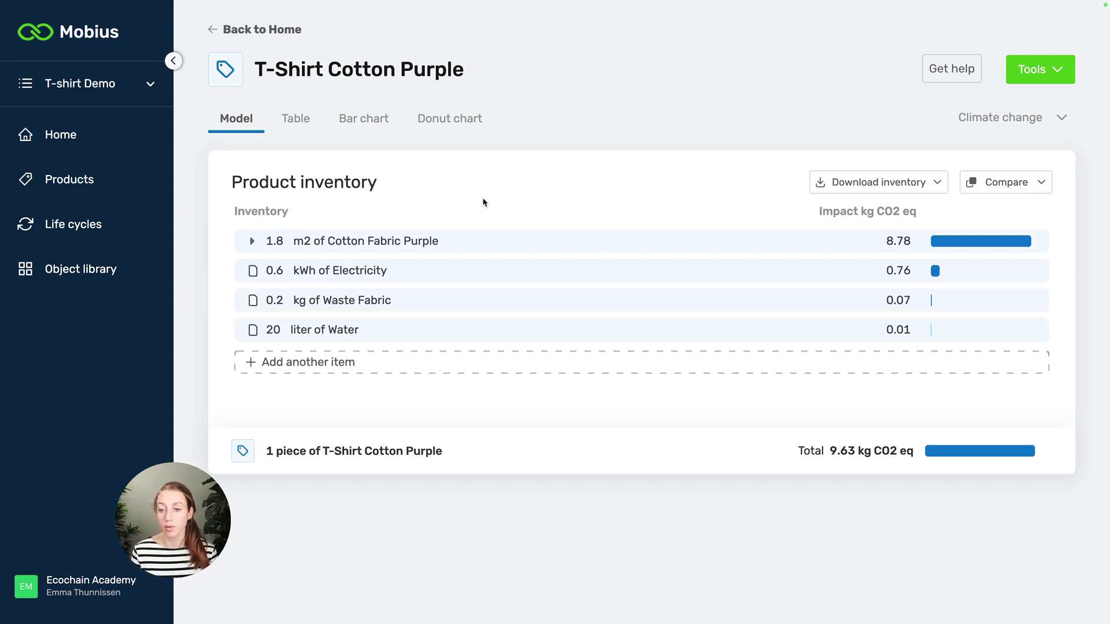
Change the unit of the Electricity inventory item to "adfijad"
left_click(370, 271)
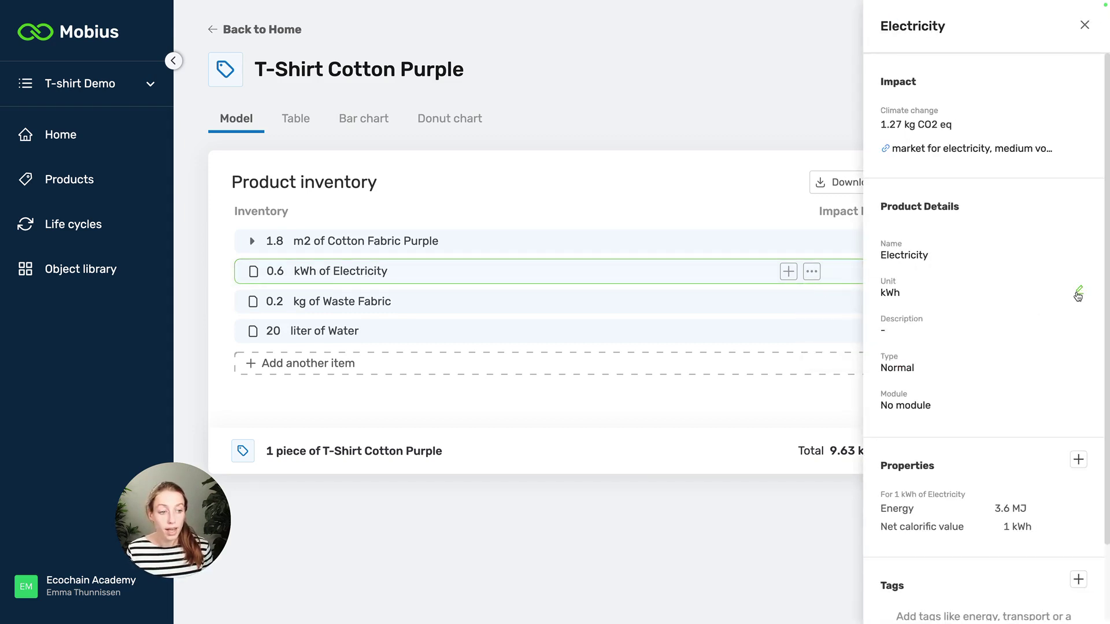
left_click(1011, 292)
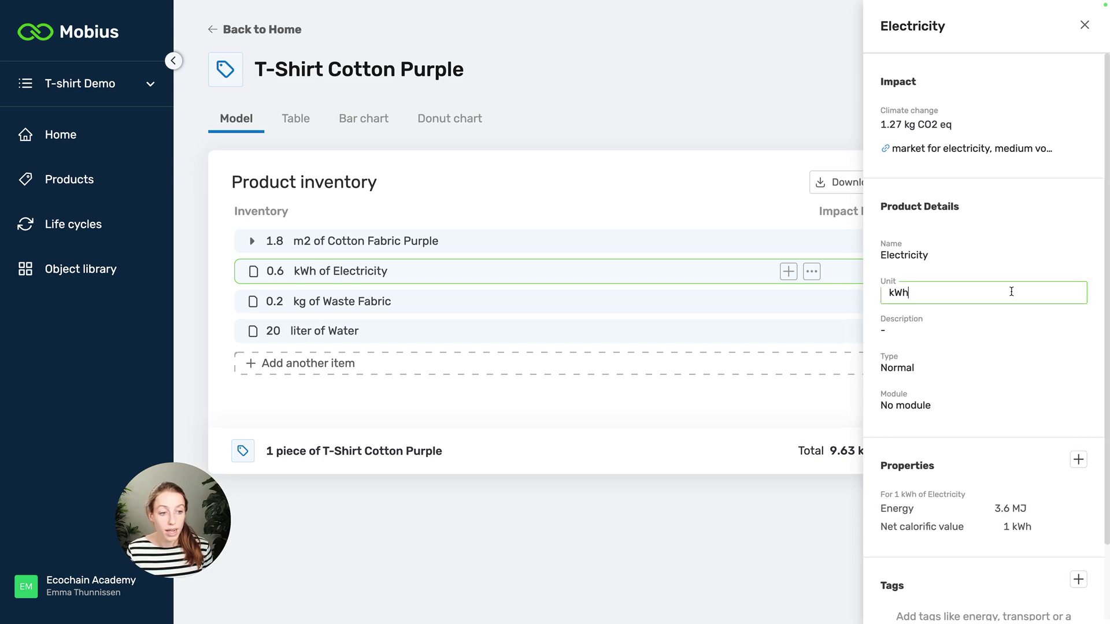
key("BackSpace")
key("BackSpace")
key("BackSpace")
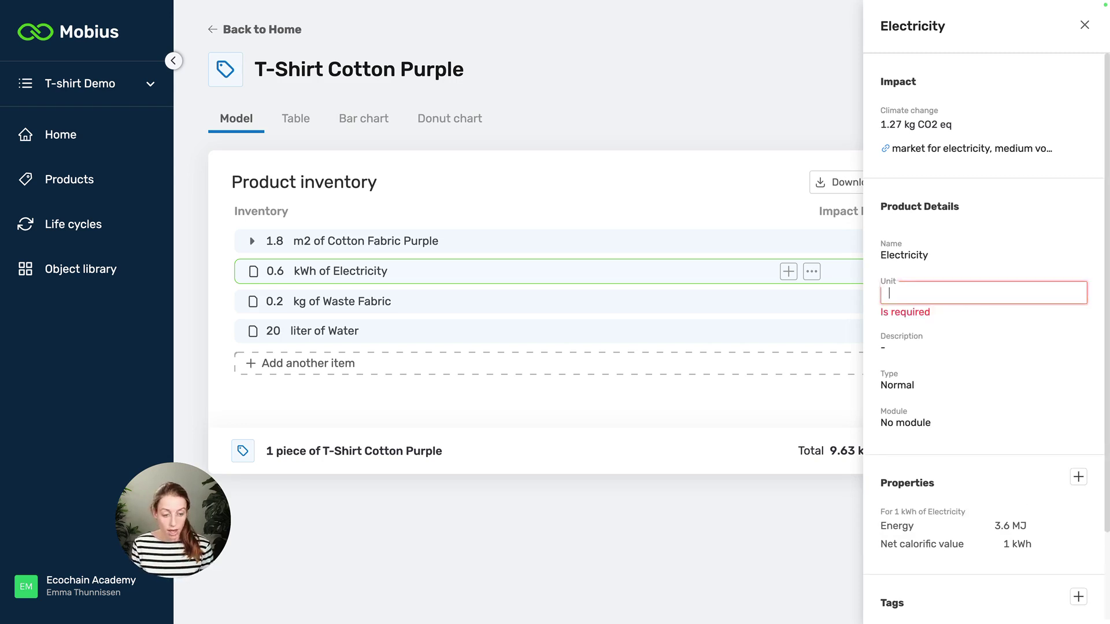
type("adfijad")
key("Return")
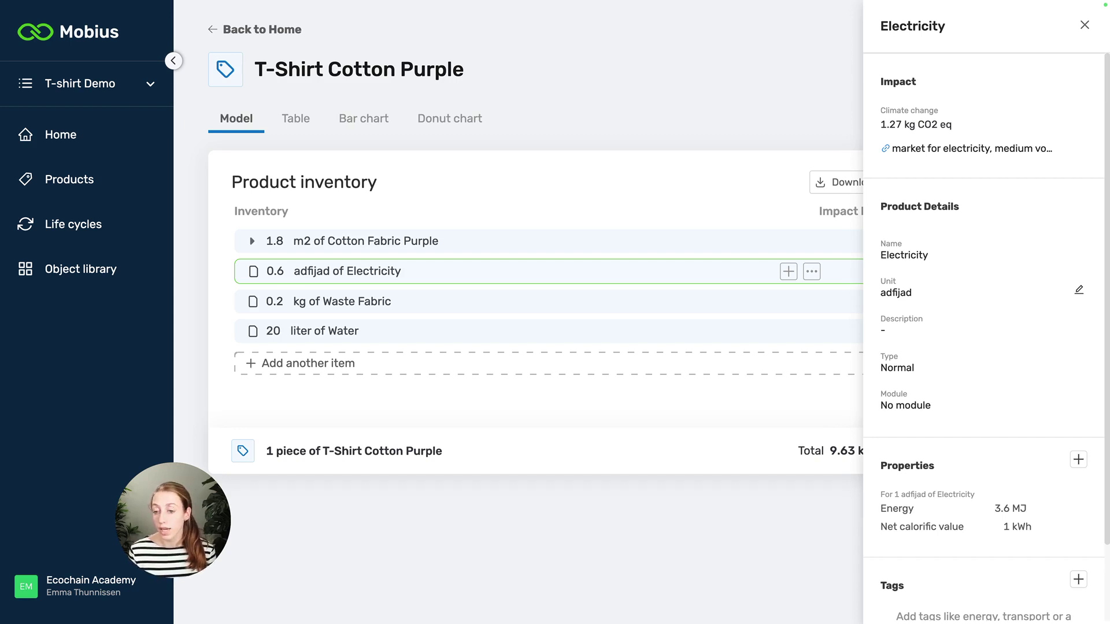
Set the unit of the Electricity item back to kWh
left_click(1075, 296)
double_click(902, 293)
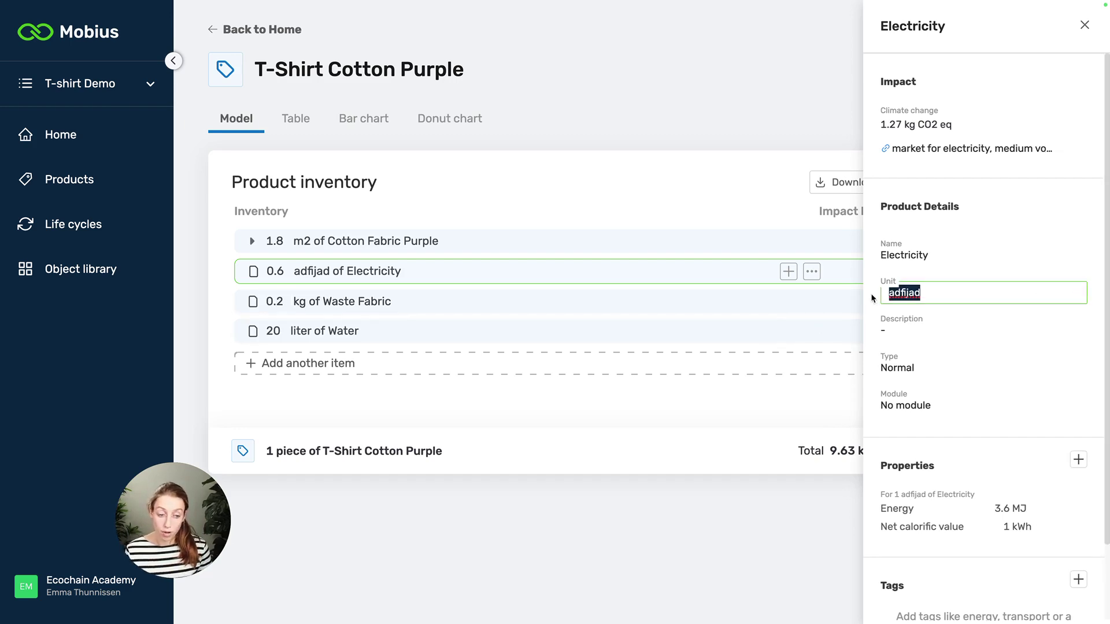
type("kWh")
key("Return")
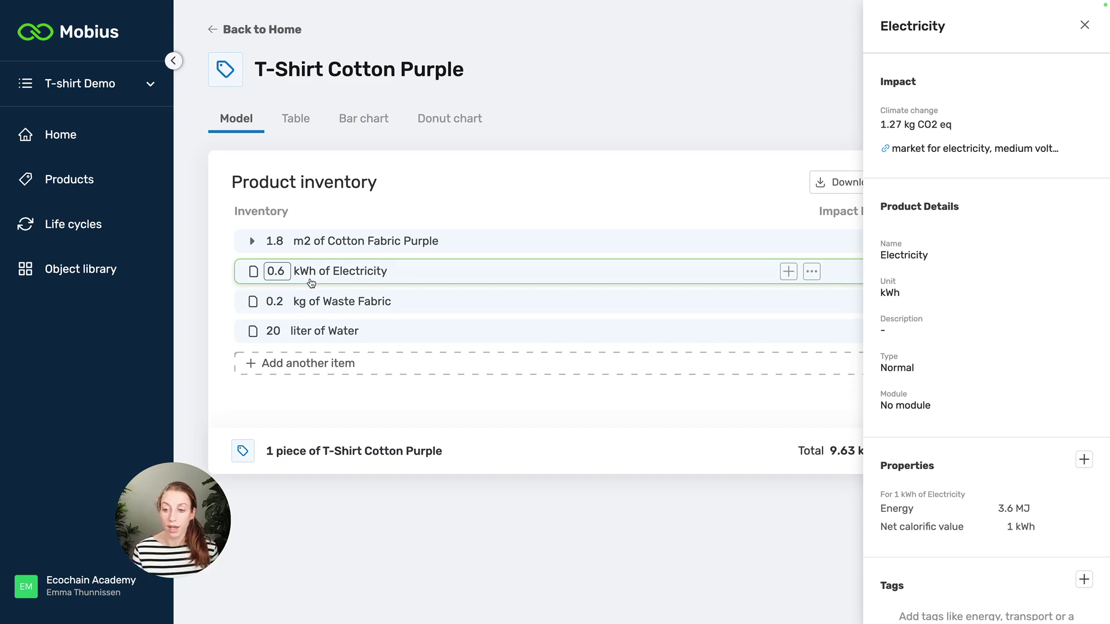
Examine the Electricity item's reference details, highlight the dataset's reference amount, and close them
left_click(1021, 148)
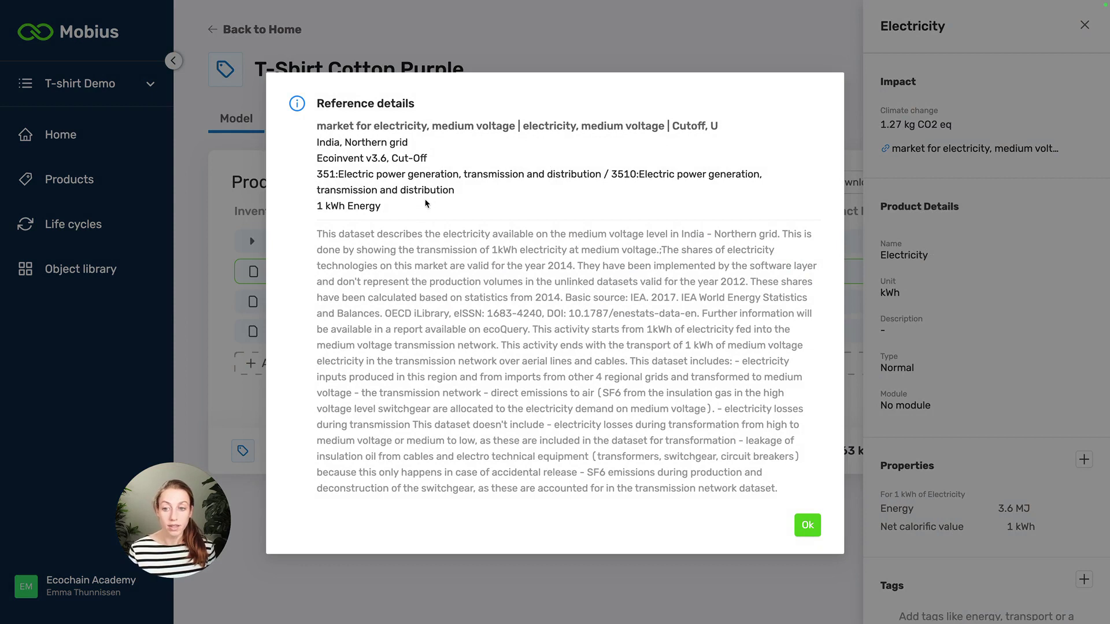
left_click_drag(383, 206, 314, 208)
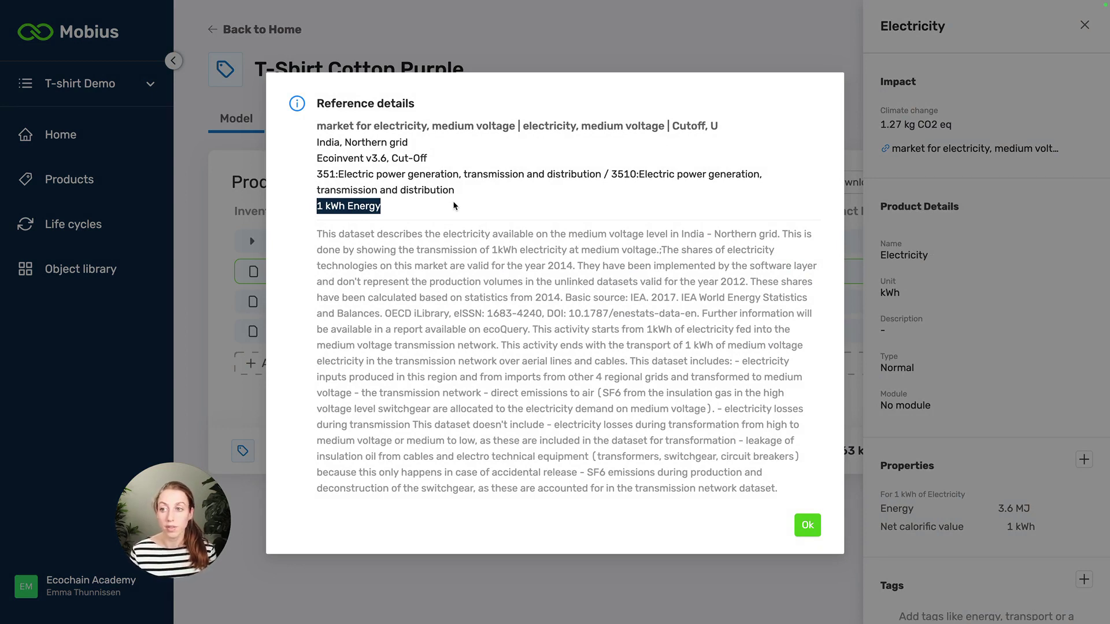
left_click(807, 525)
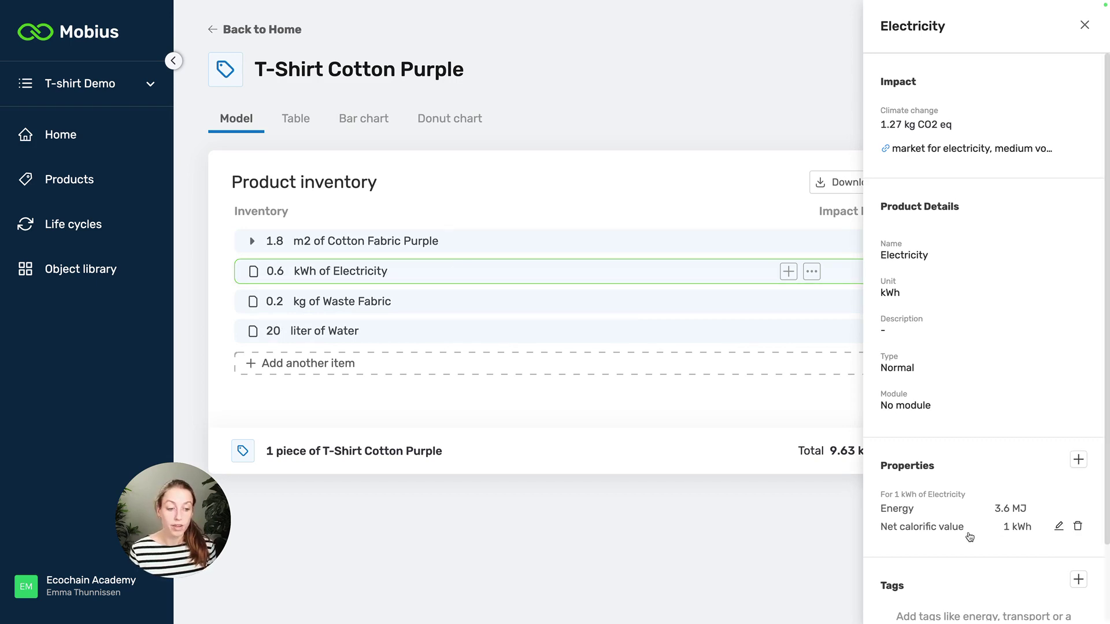
Examine the Waste Fabric item's reference details, highlighting the reference amount of its waste incineration dataset
left_click(424, 306)
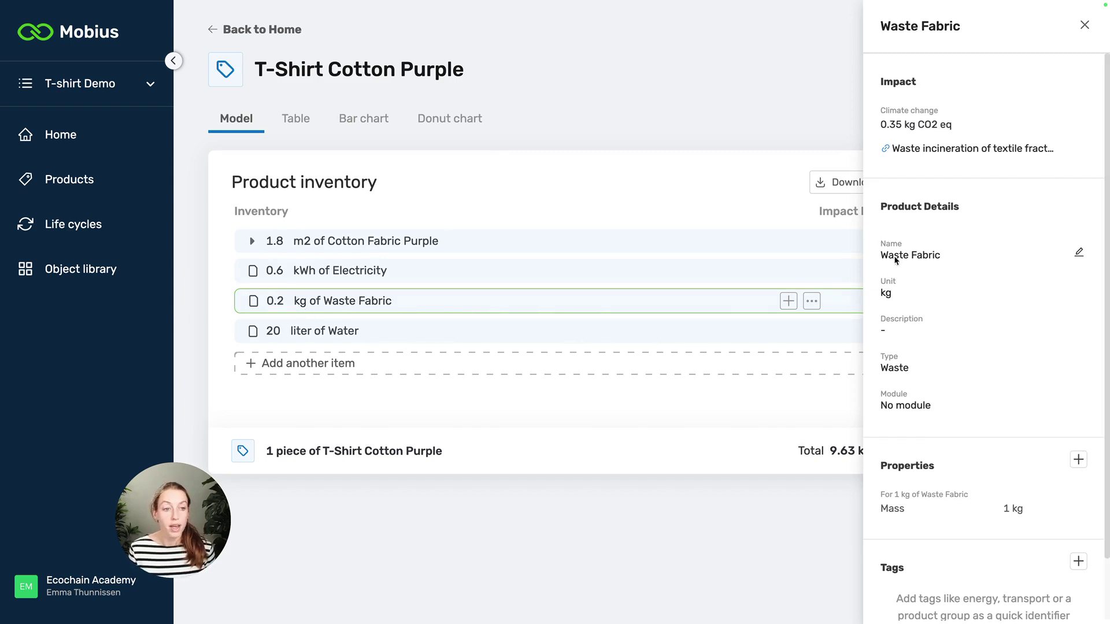
left_click(958, 149)
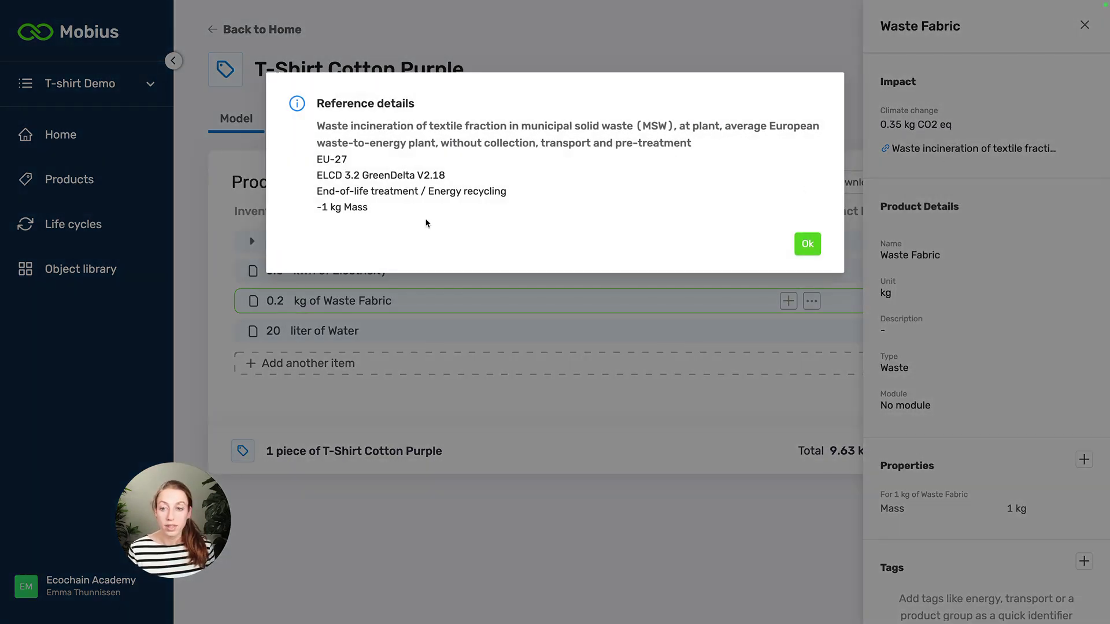
left_click_drag(409, 216, 292, 211)
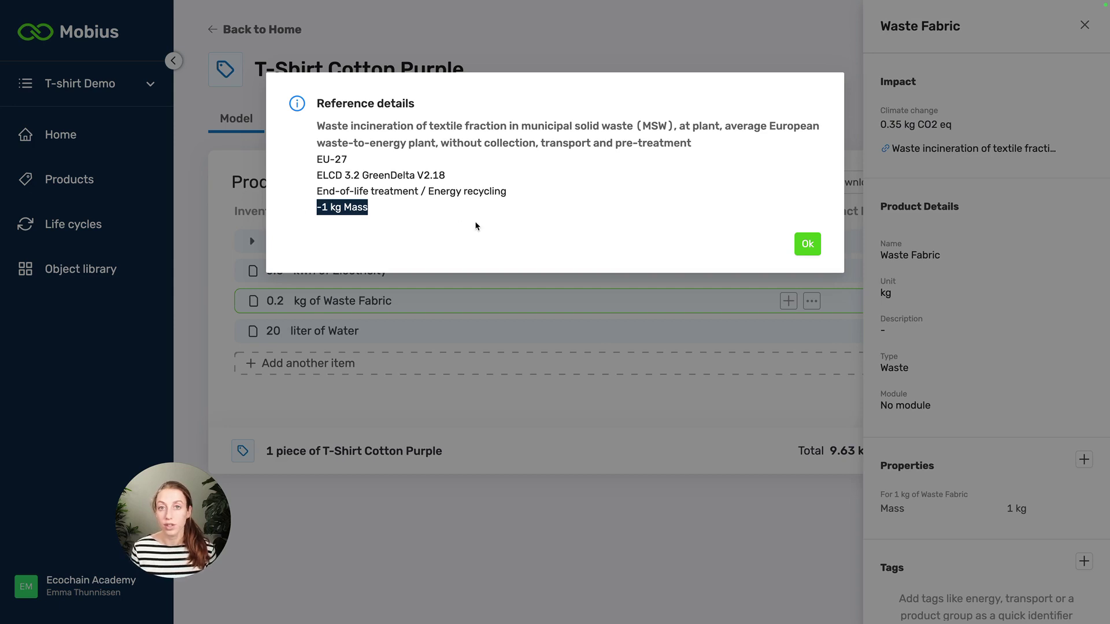
left_click(803, 243)
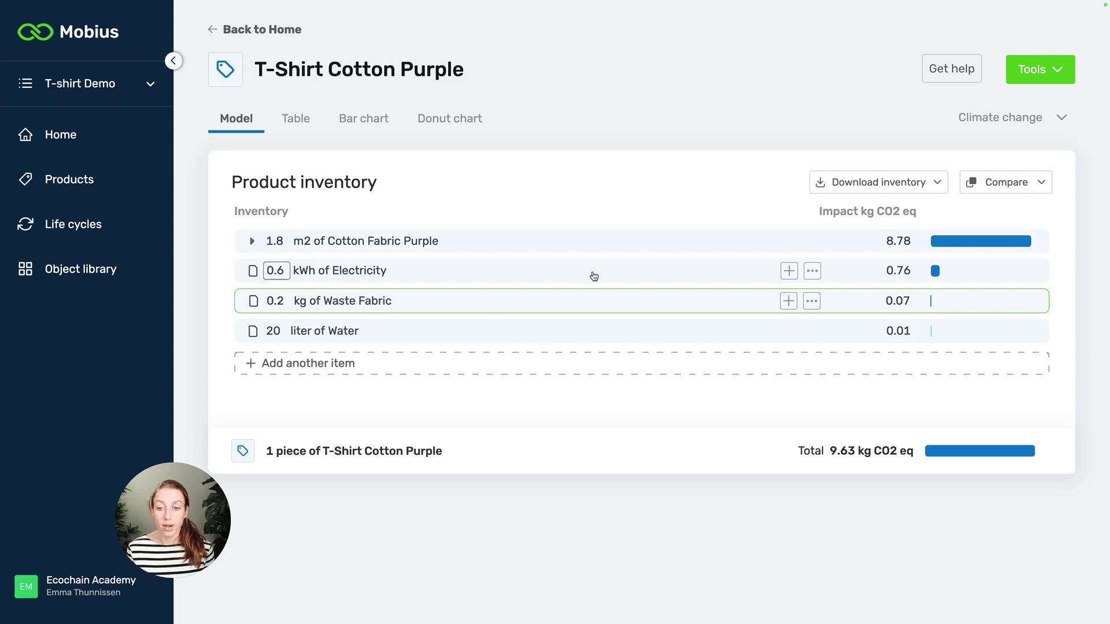
Remove the Cotton Fabric Purple item from the product inventory
left_click(559, 253)
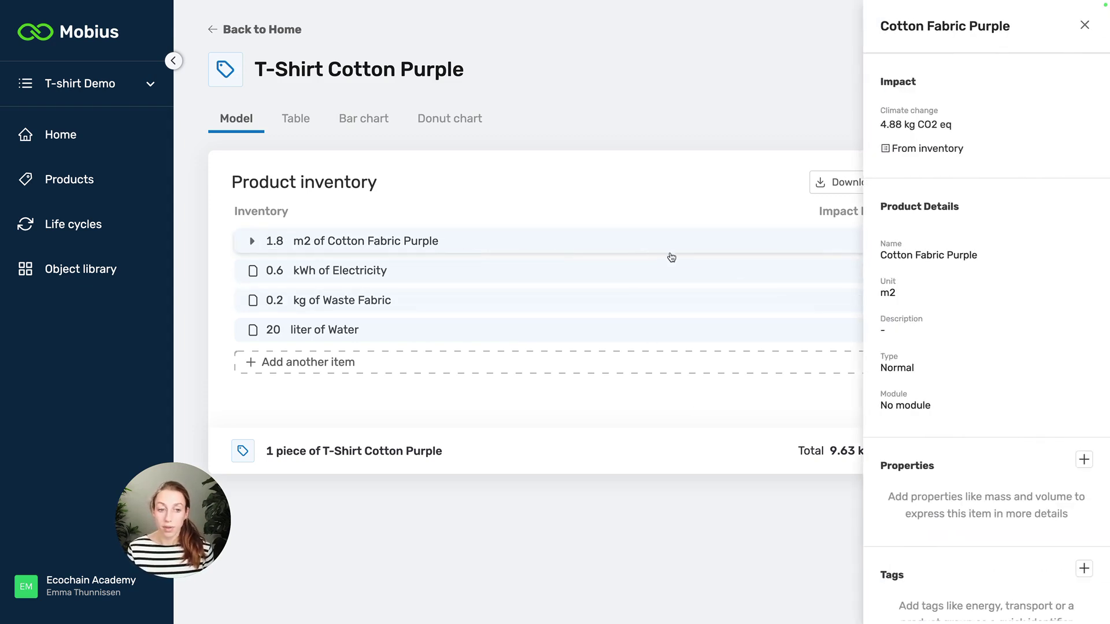
left_click(813, 241)
left_click(833, 319)
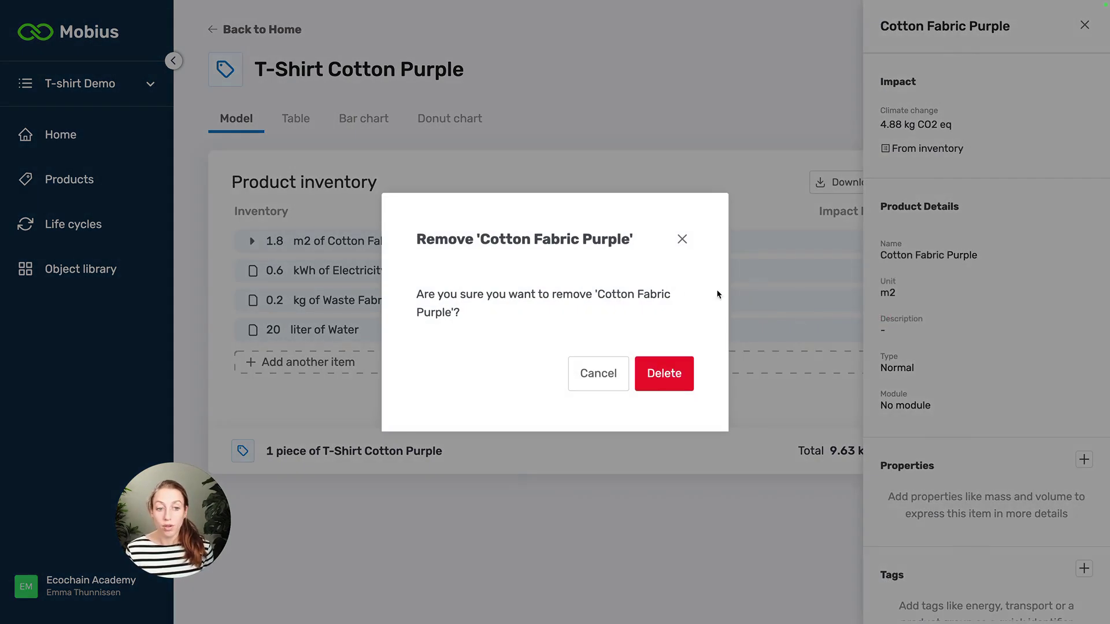
left_click(664, 372)
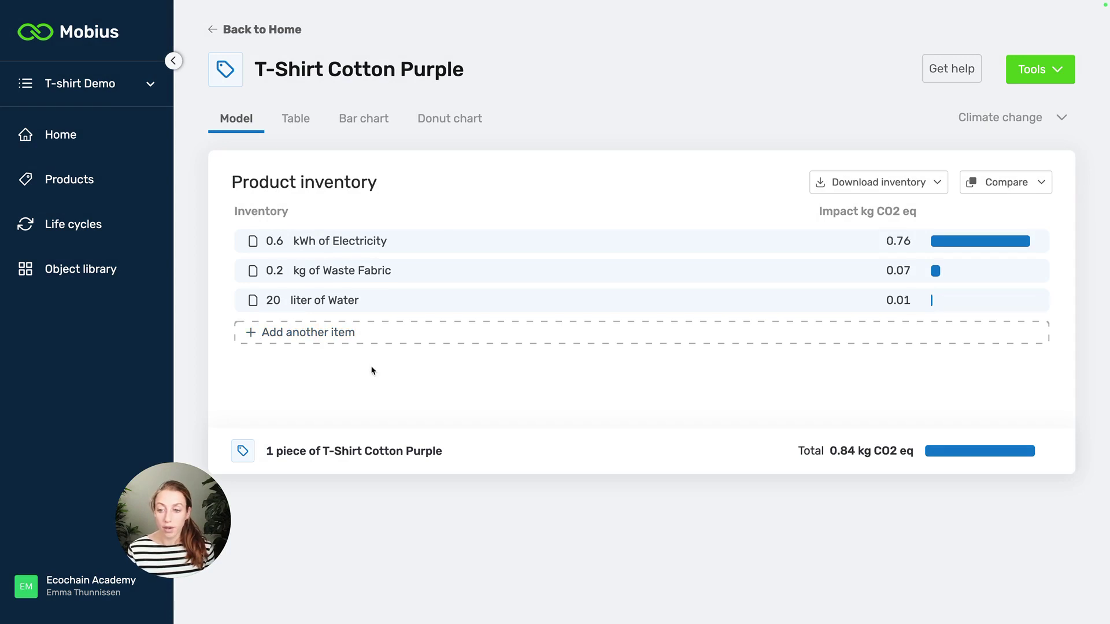
Add 1.8 m2 of the existing library object "Cotton Fabric - purchased externally" to the product inventory
left_click(349, 333)
left_click(954, 139)
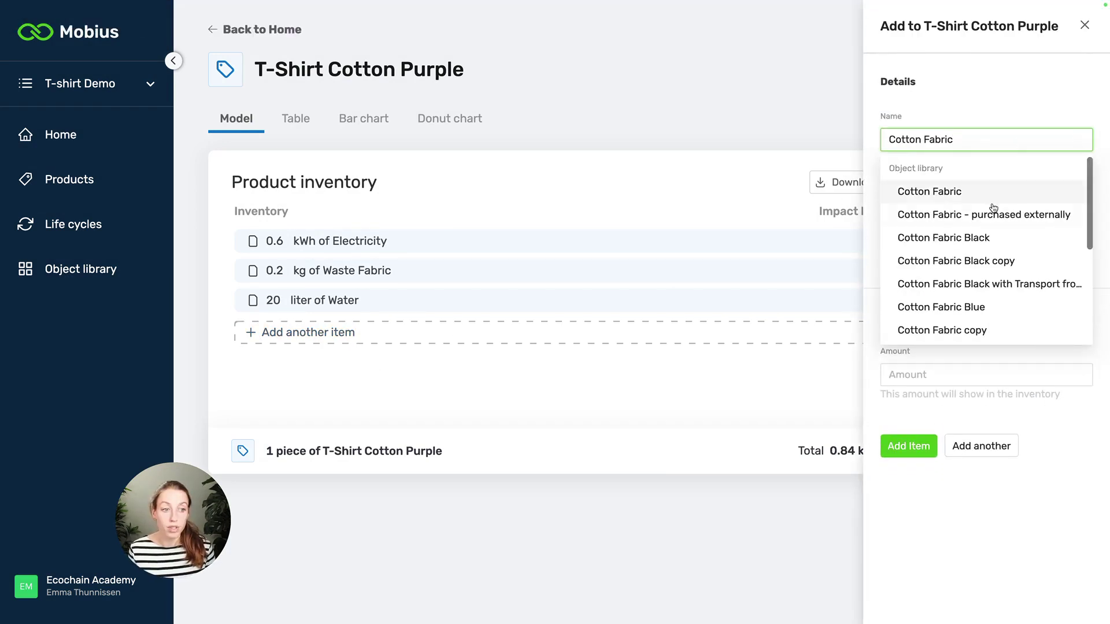
left_click(989, 213)
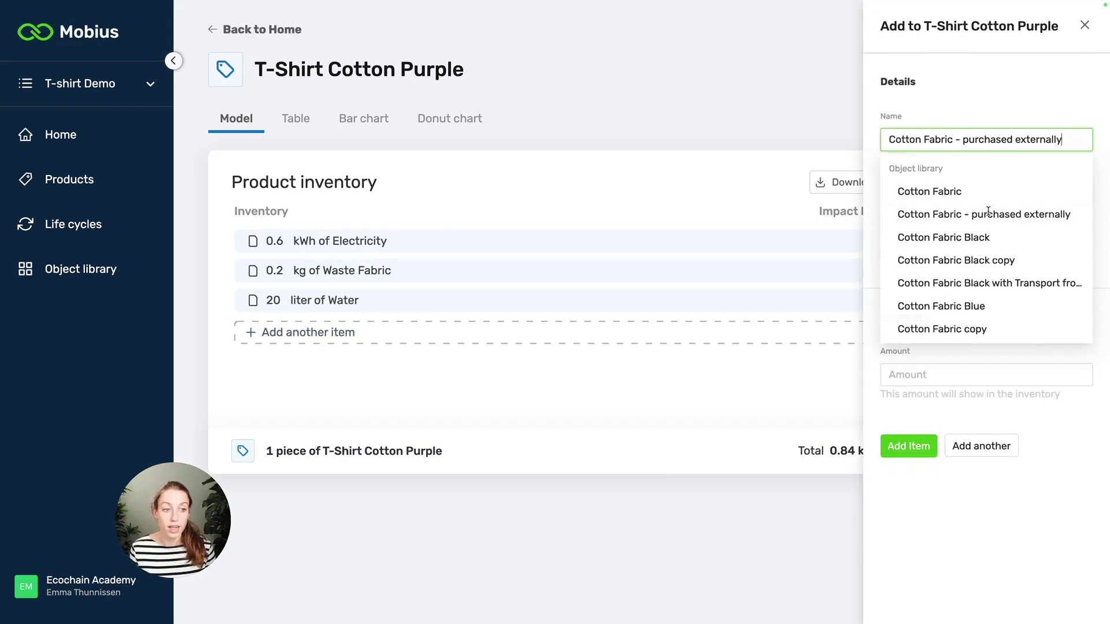
left_click(948, 367)
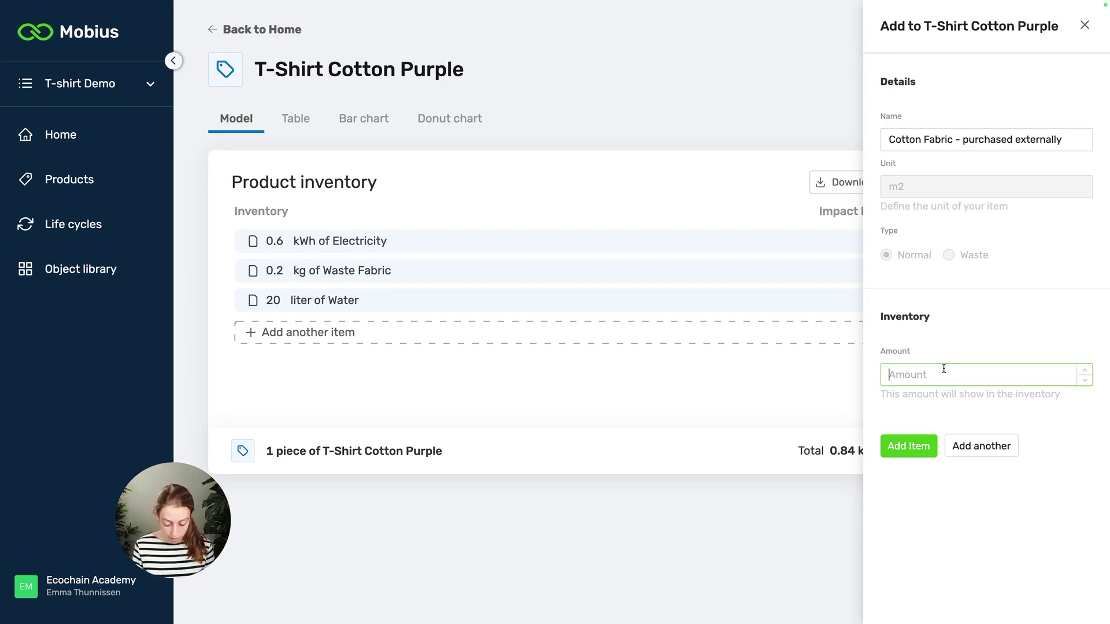
type("1.8")
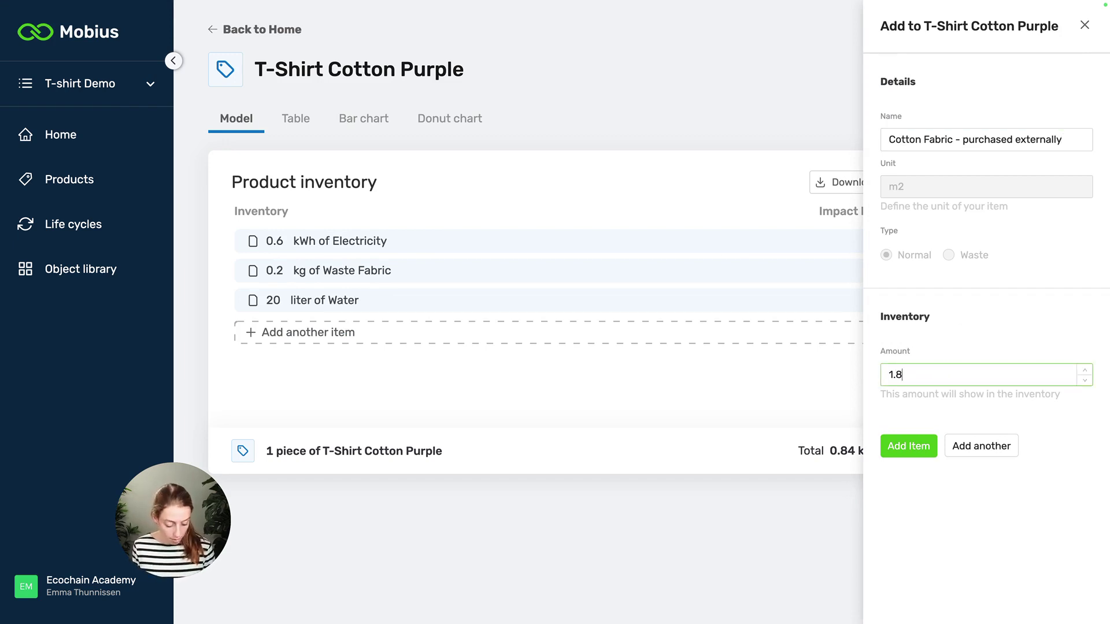
key("Return")
Examine the externally purchased cotton fabric's reference details and highlight the reference amount of its woven cotton dataset
left_click(346, 254)
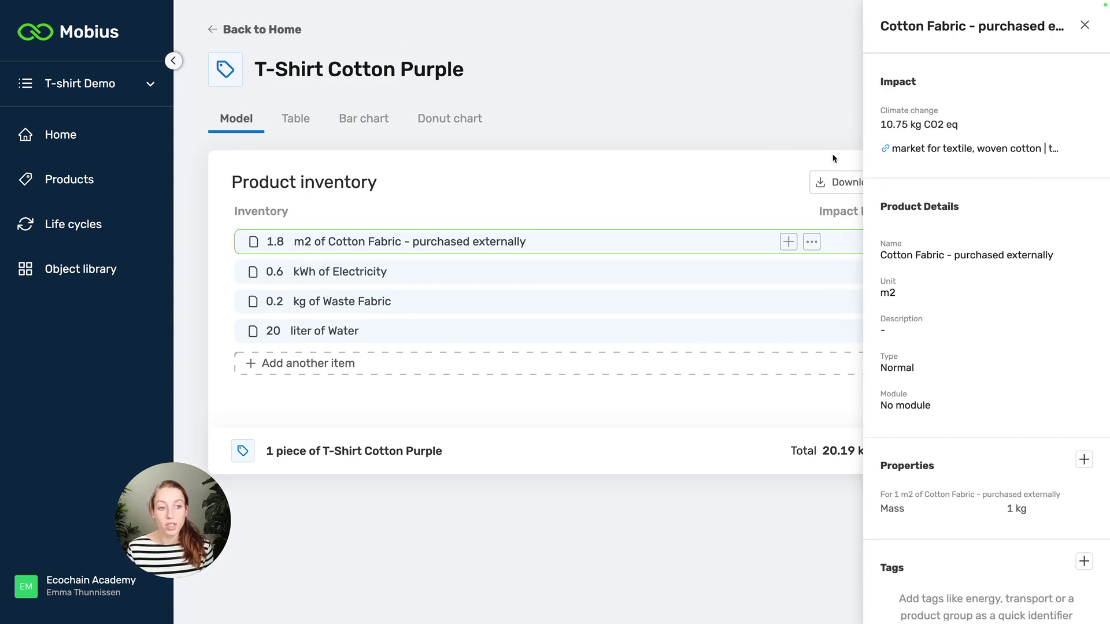
left_click(925, 149)
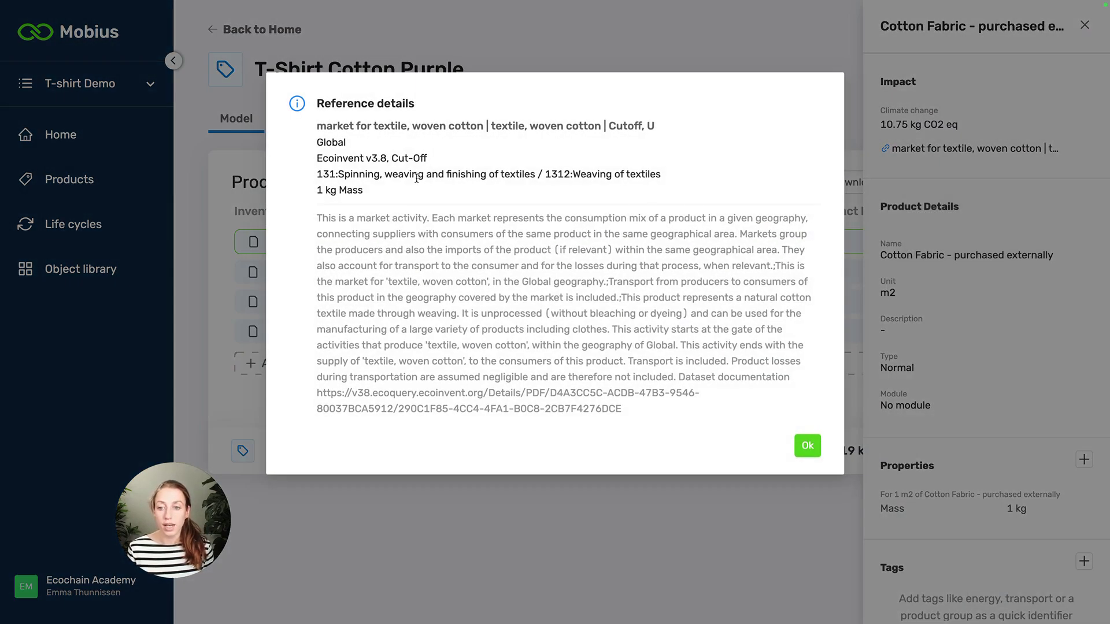
left_click_drag(405, 190, 318, 191)
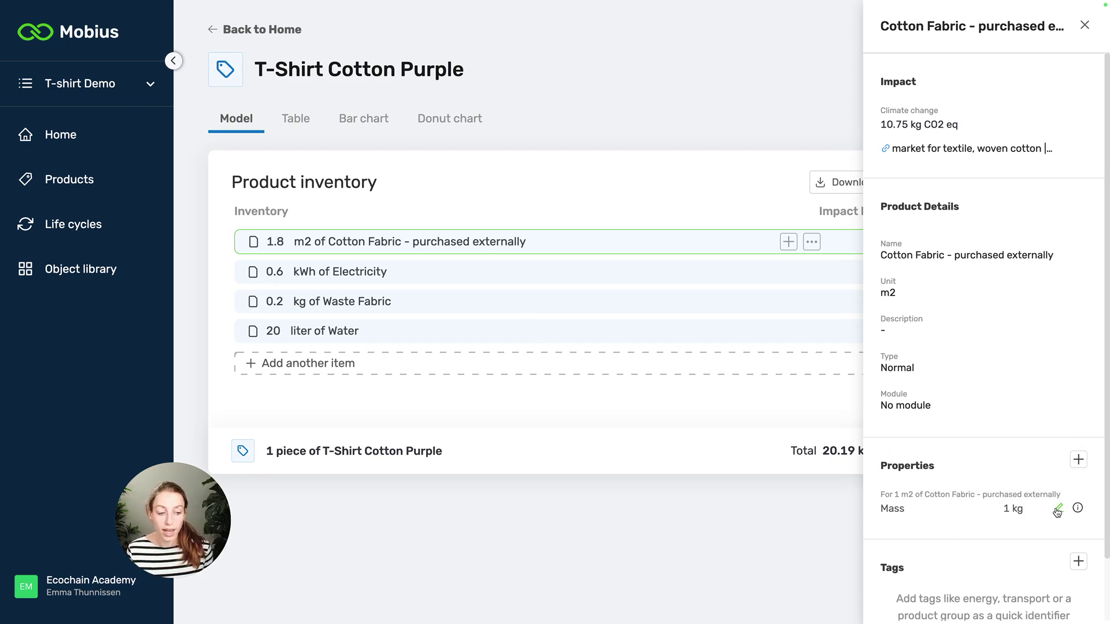
Set the mass property of the externally purchased cotton fabric to 0.8 kg per m2 and close its details
scroll(1058, 512, "down", 1)
left_click(1058, 499)
scroll(940, 554, "down", 2)
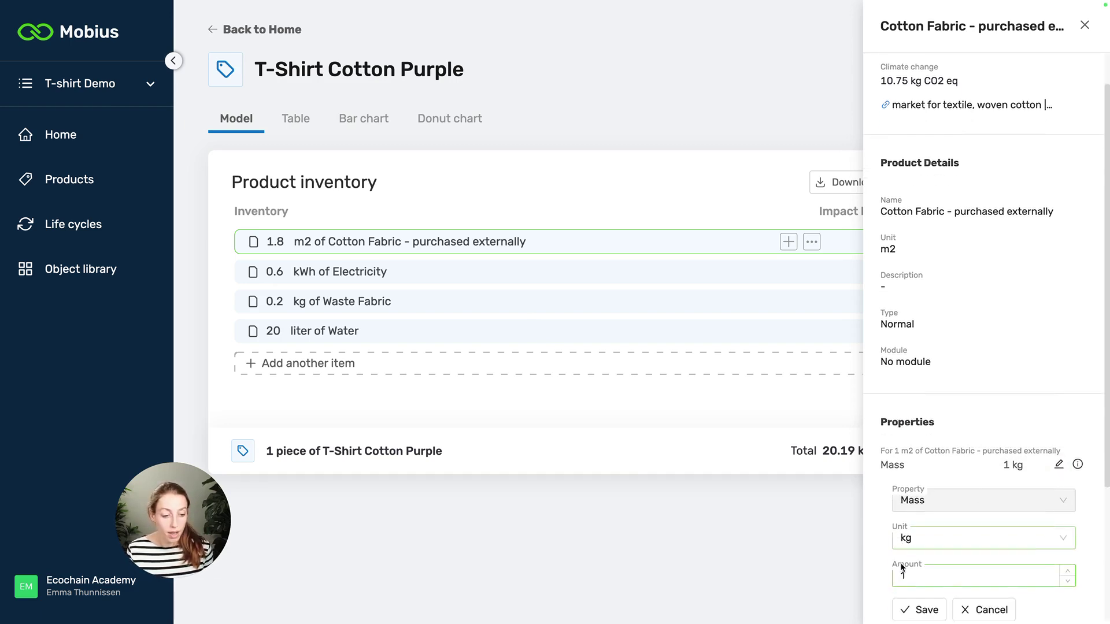
left_click_drag(925, 546, 881, 551)
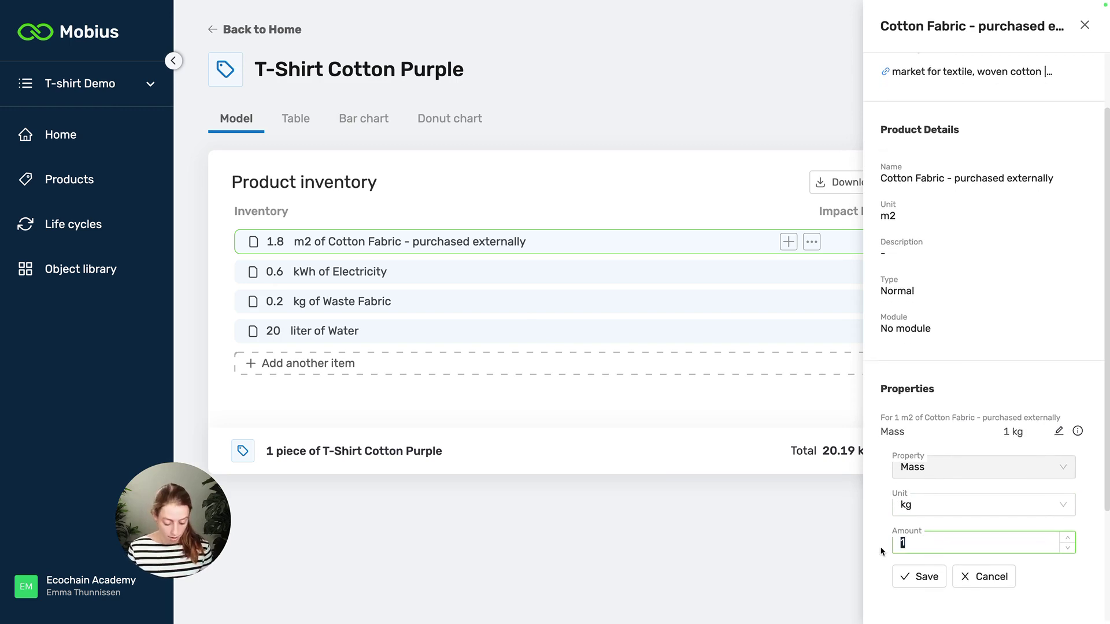
type("0,8")
key("Return")
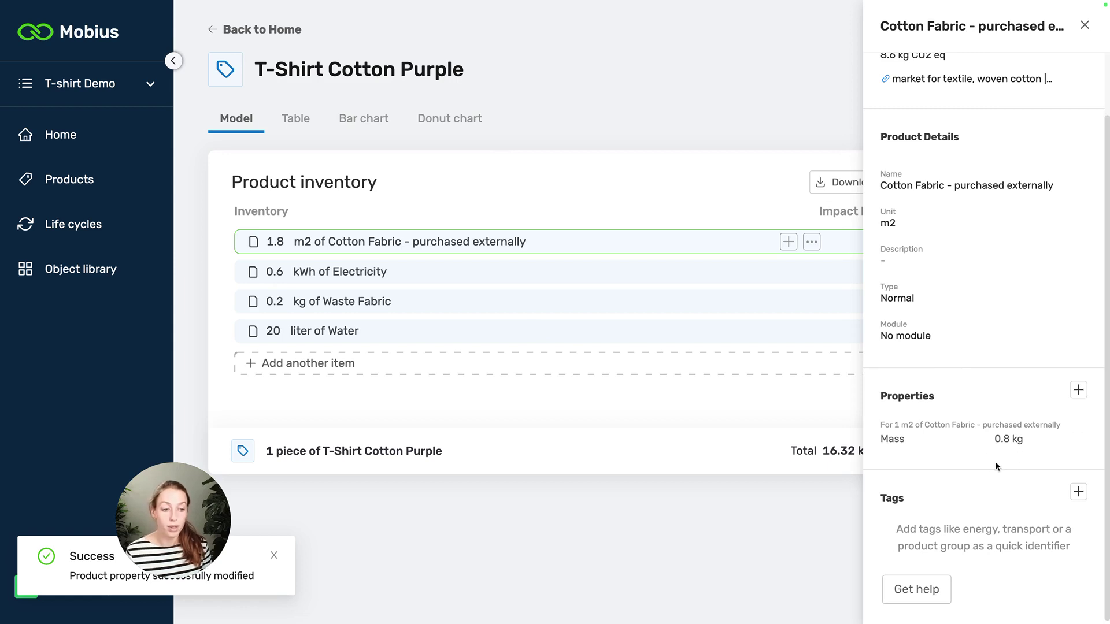
left_click(1084, 25)
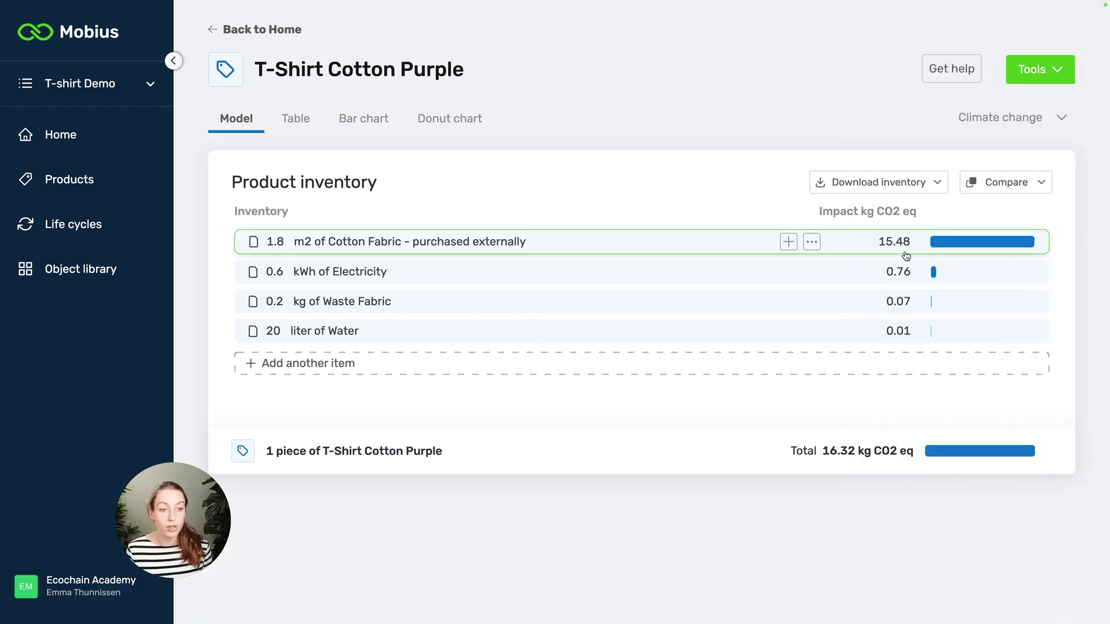
Check the impact of the externally purchased cotton fabric in the inventory and in its item details
mouse_move(890, 253)
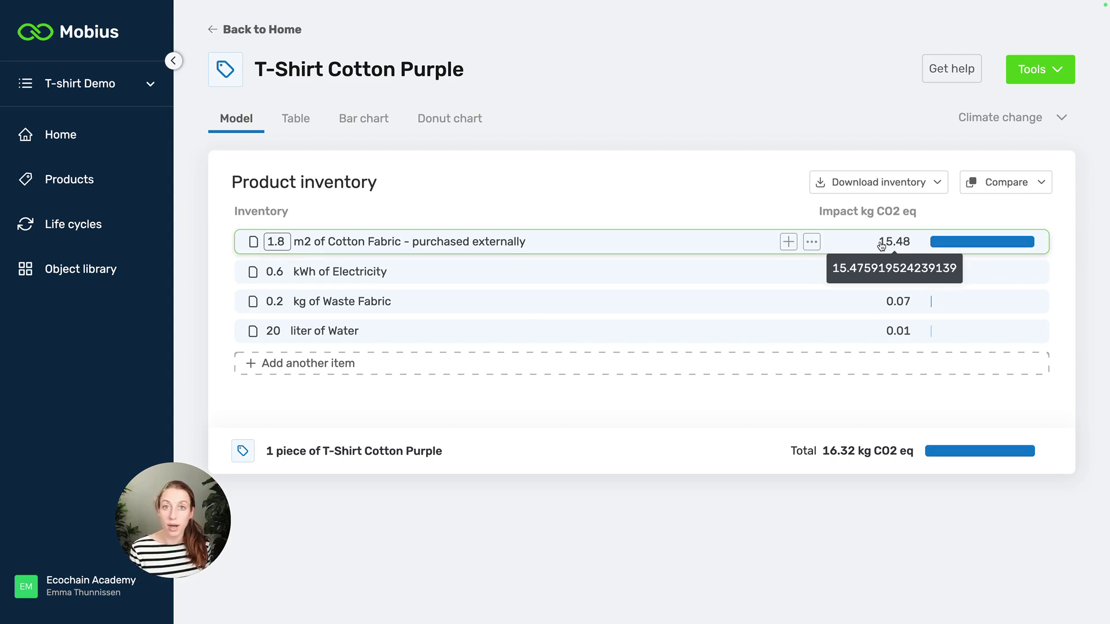
left_click(703, 242)
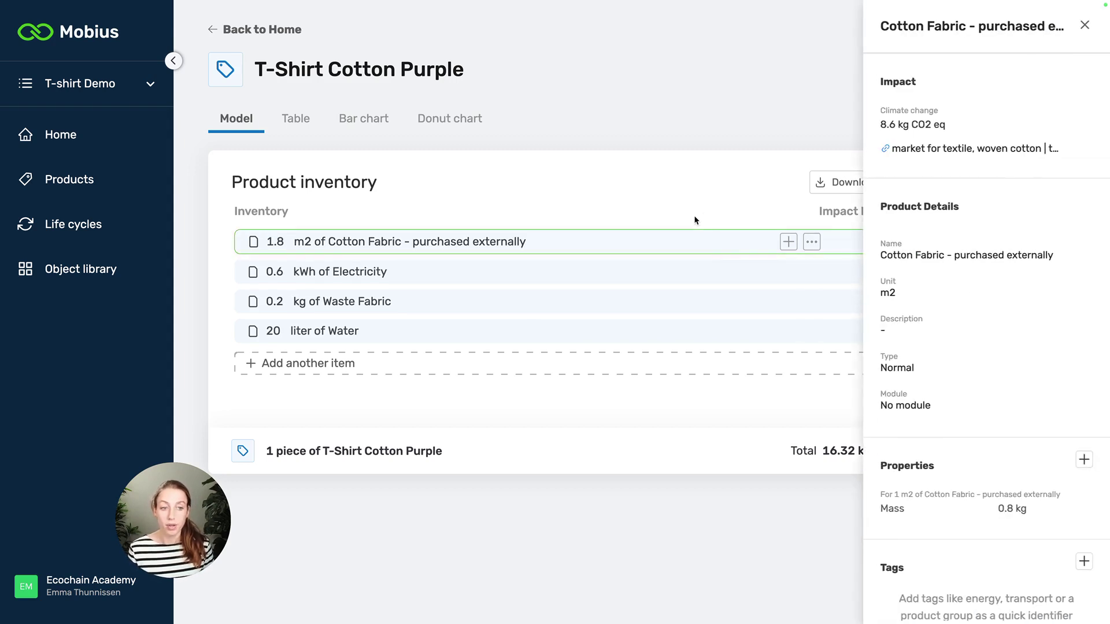
left_click(705, 200)
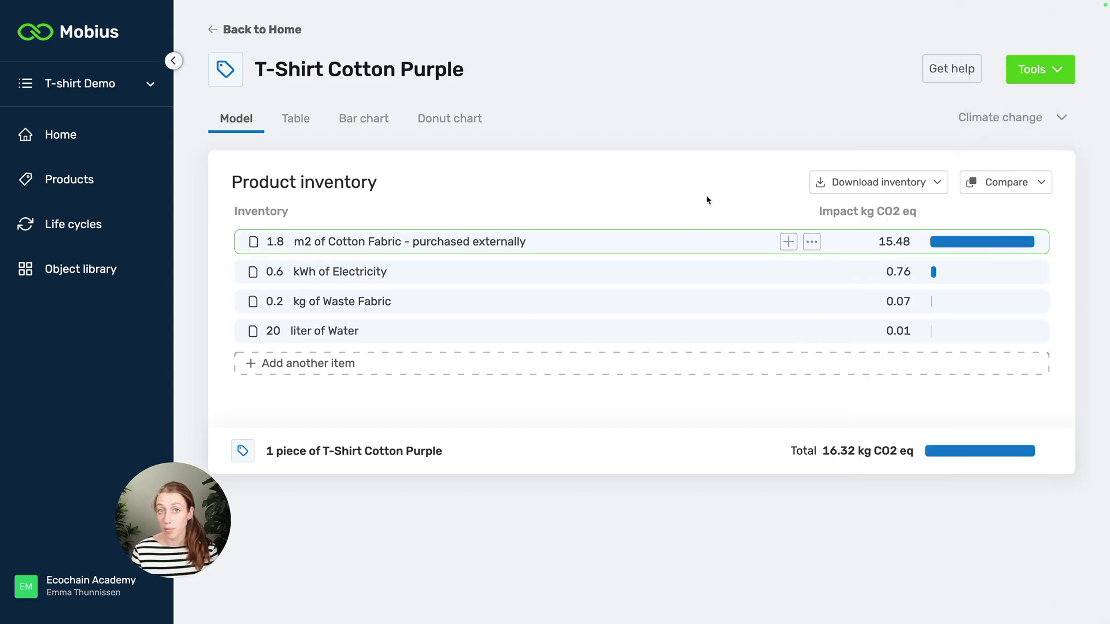